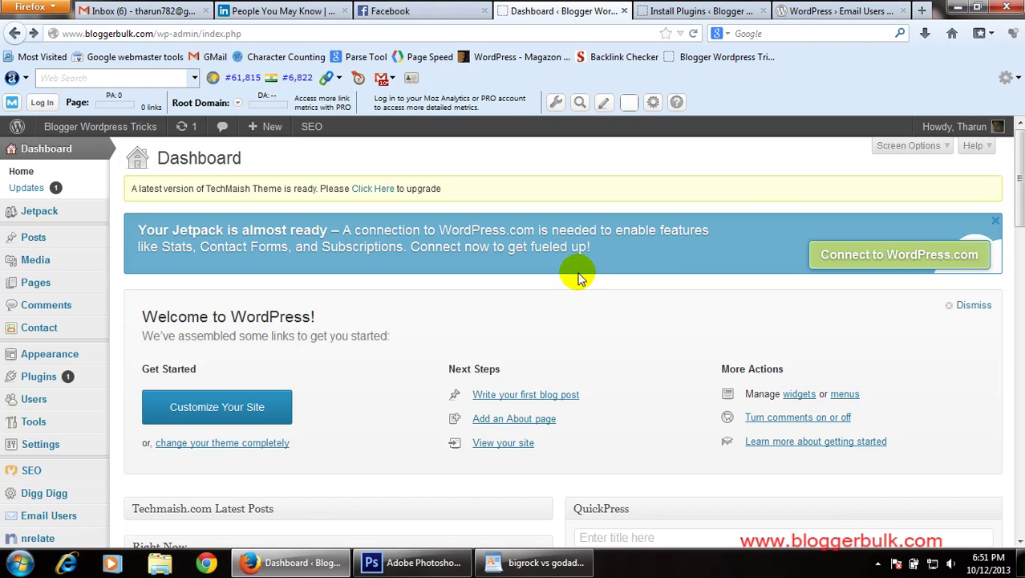
Step: Switch to the open WordPress.org page of the Email Users plugin and check its address and description
click(850, 11)
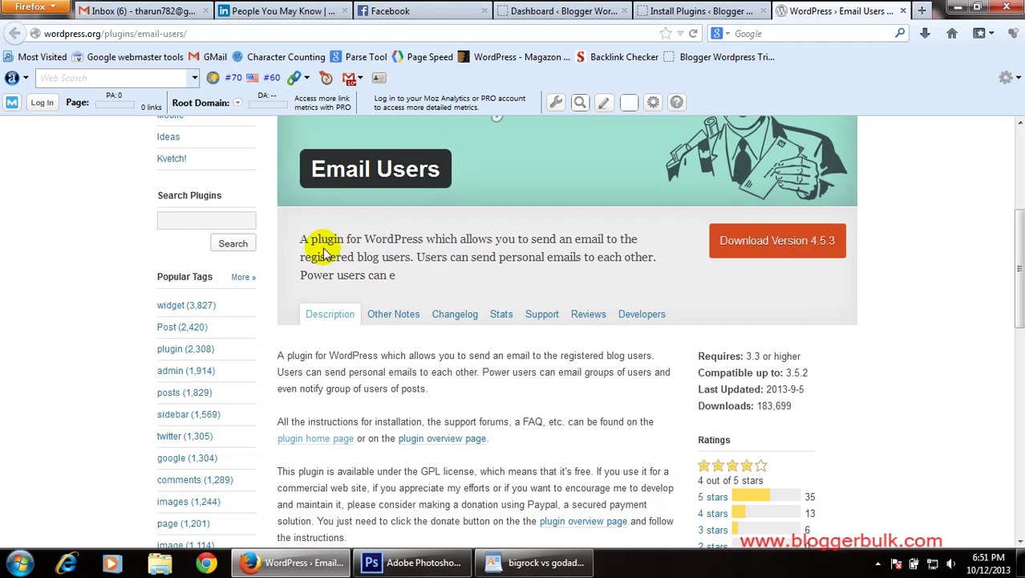
click(50, 33)
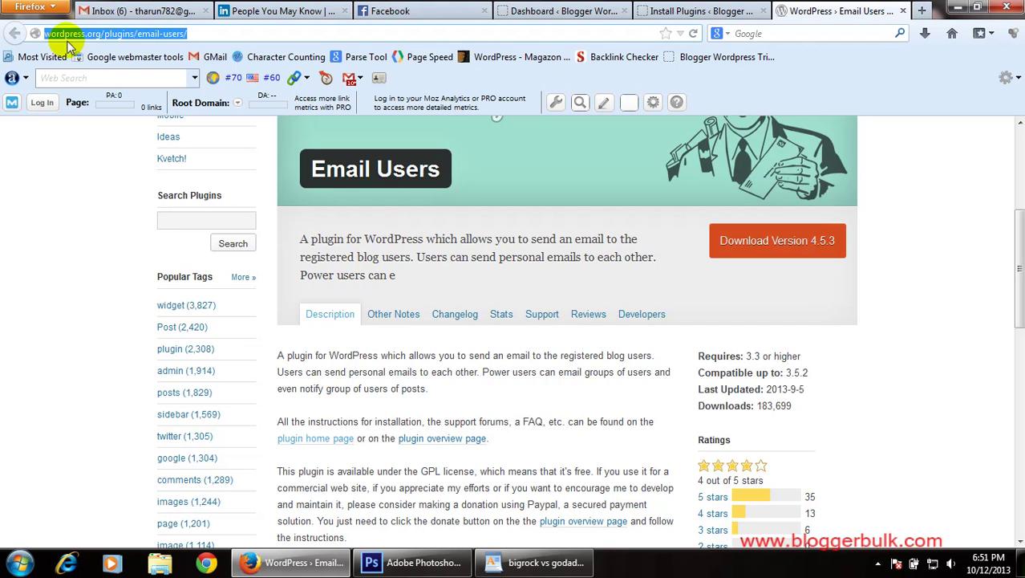
click(533, 388)
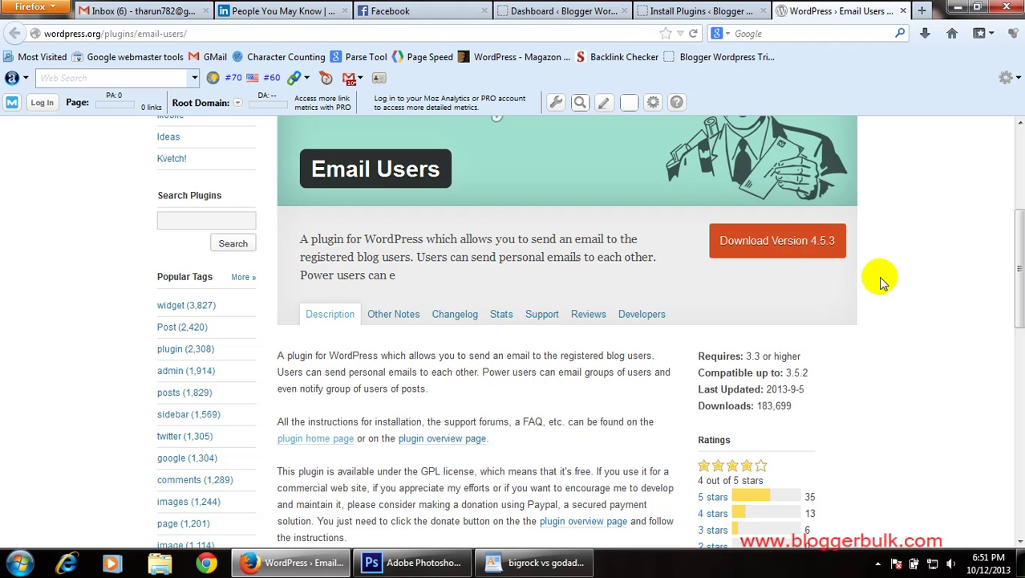
Step: From the site dashboard, show the plugin upload page for .zip files, open its file chooser and cancel it
click(602, 12)
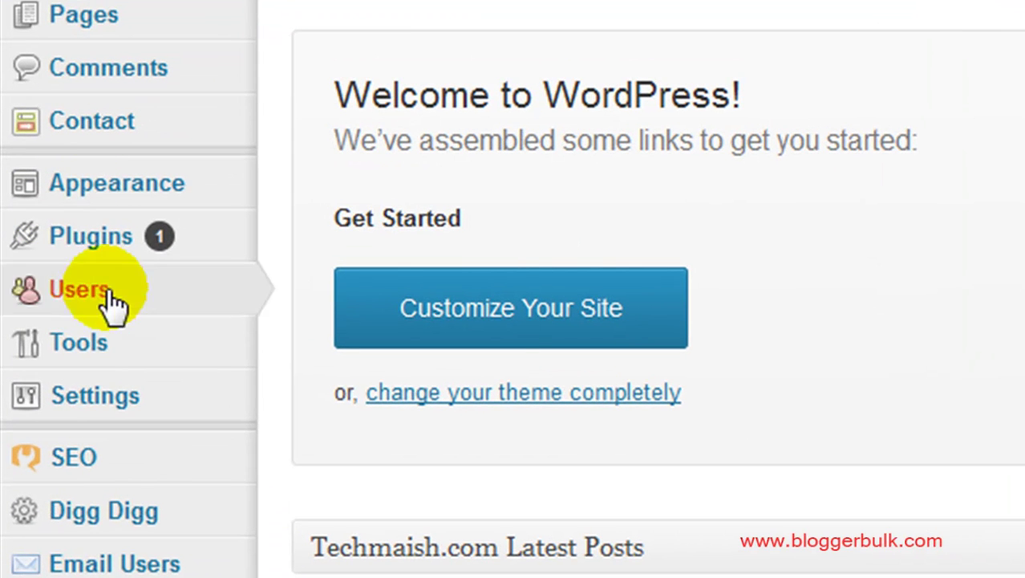
mouse_move(98, 255)
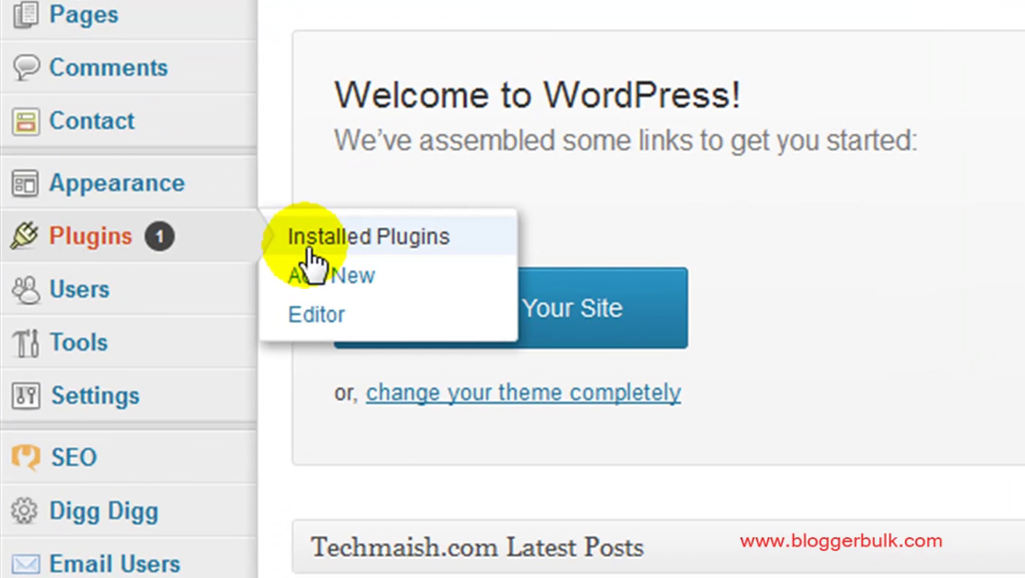
click(329, 277)
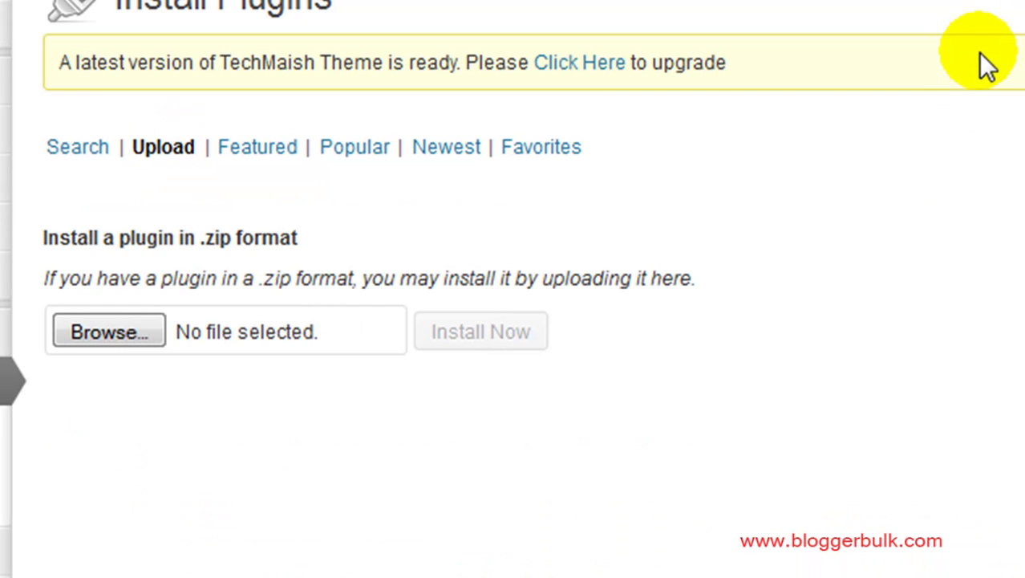
click(118, 332)
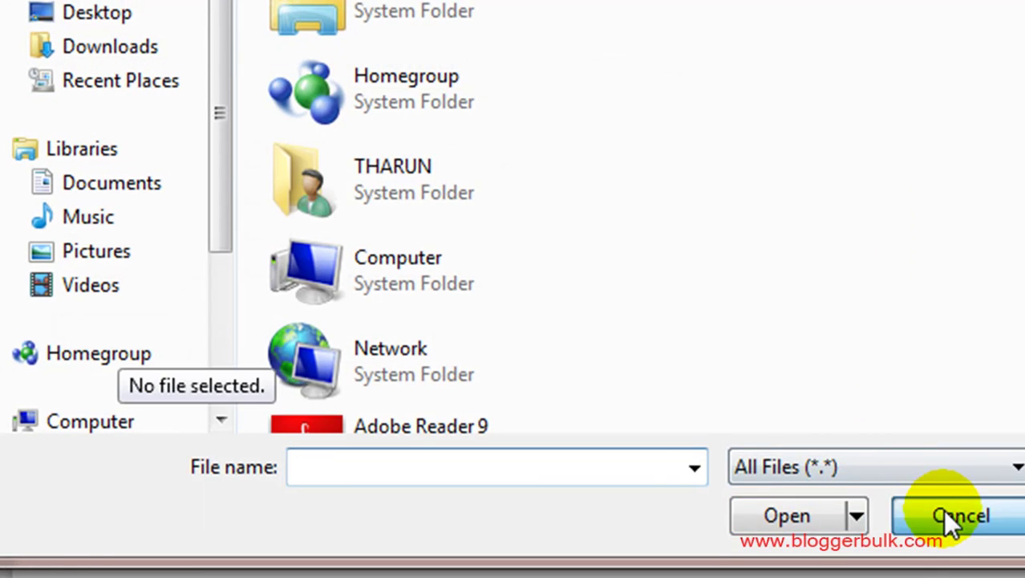
click(952, 516)
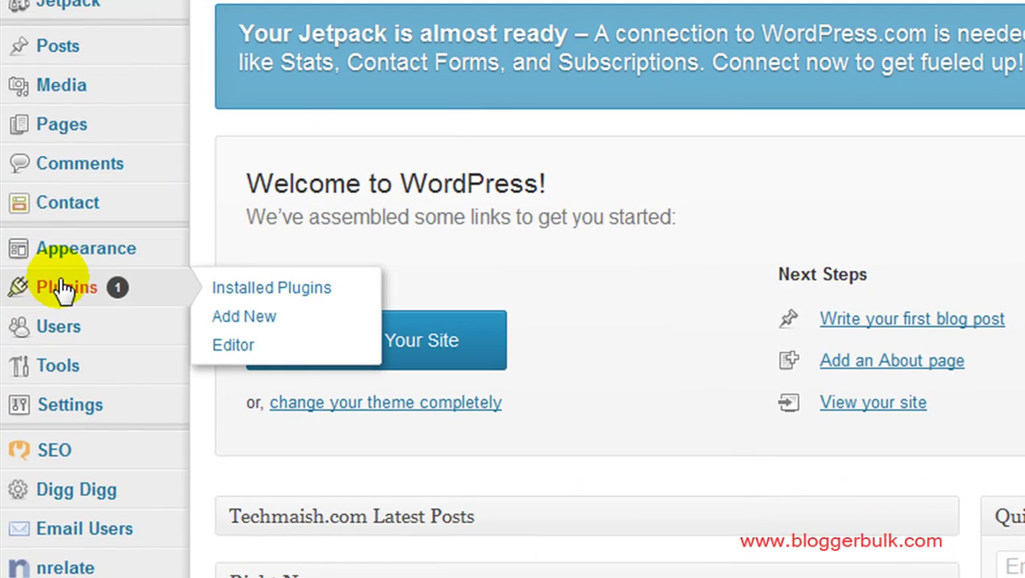
Step: Open the Email Users settings page in the site's dashboard and look over its options
mouse_move(92, 414)
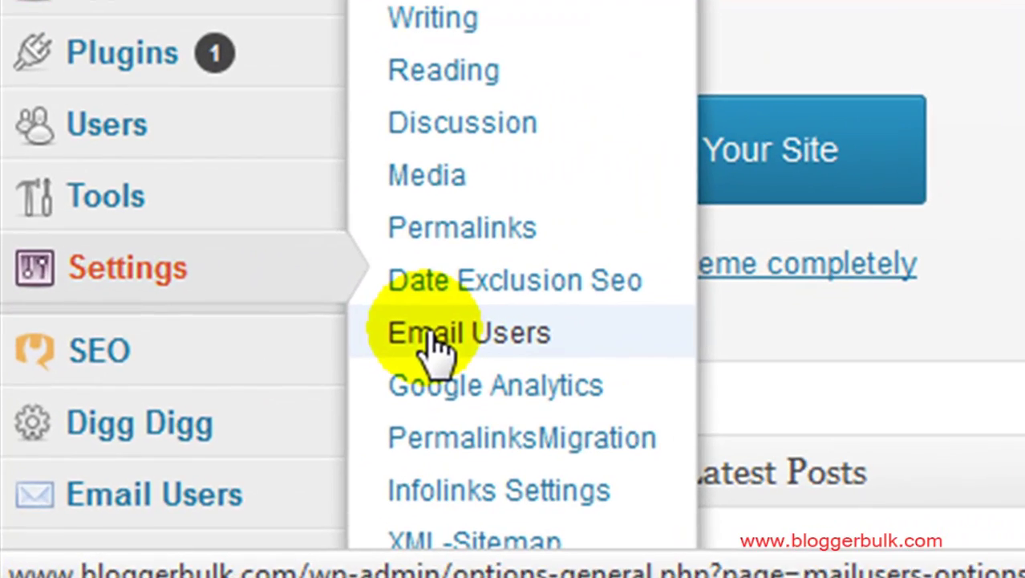
click(411, 350)
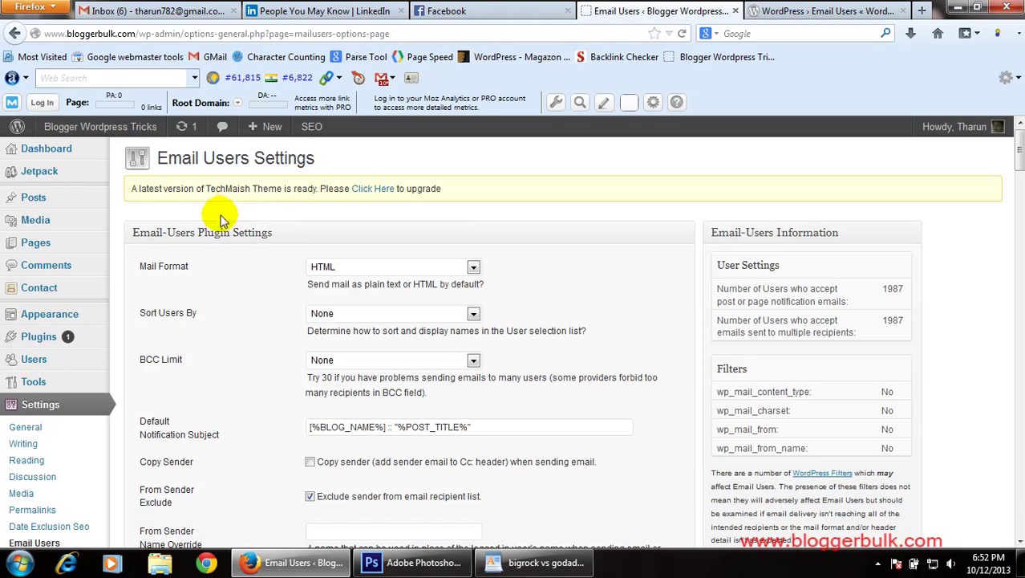
scroll(207, 233, down, 10)
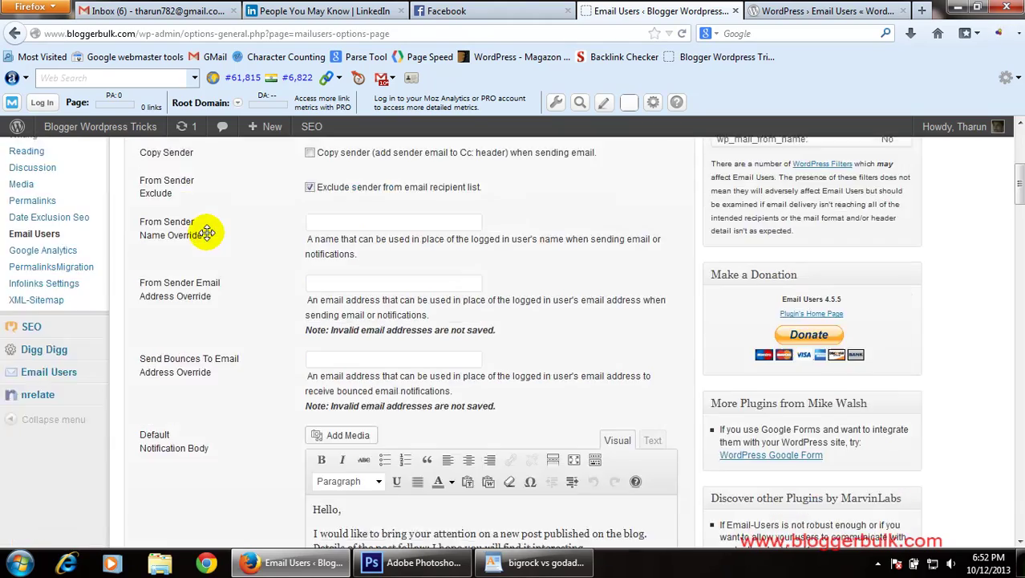
scroll(206, 233, down, 15)
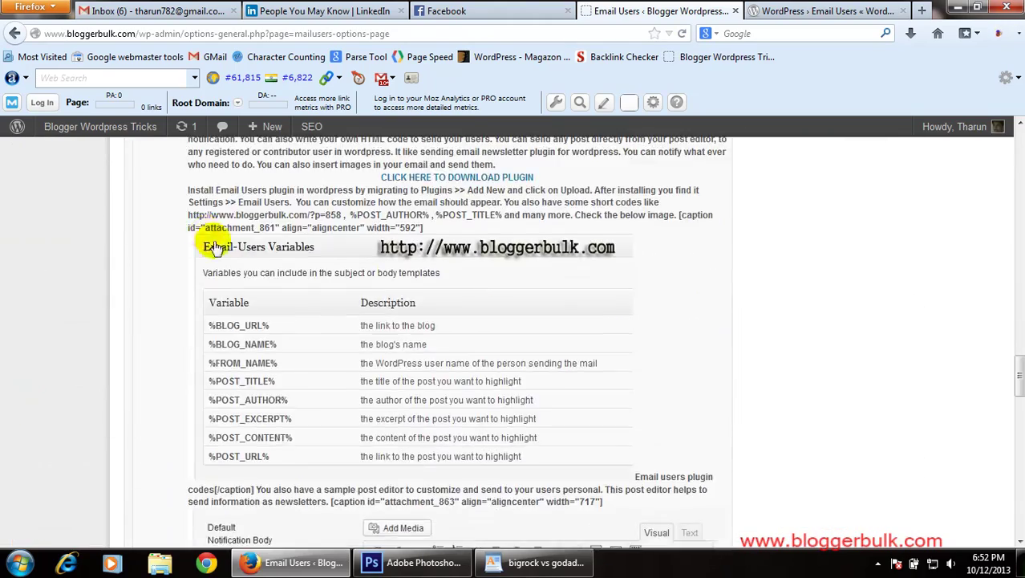
scroll(634, 305, up, 20)
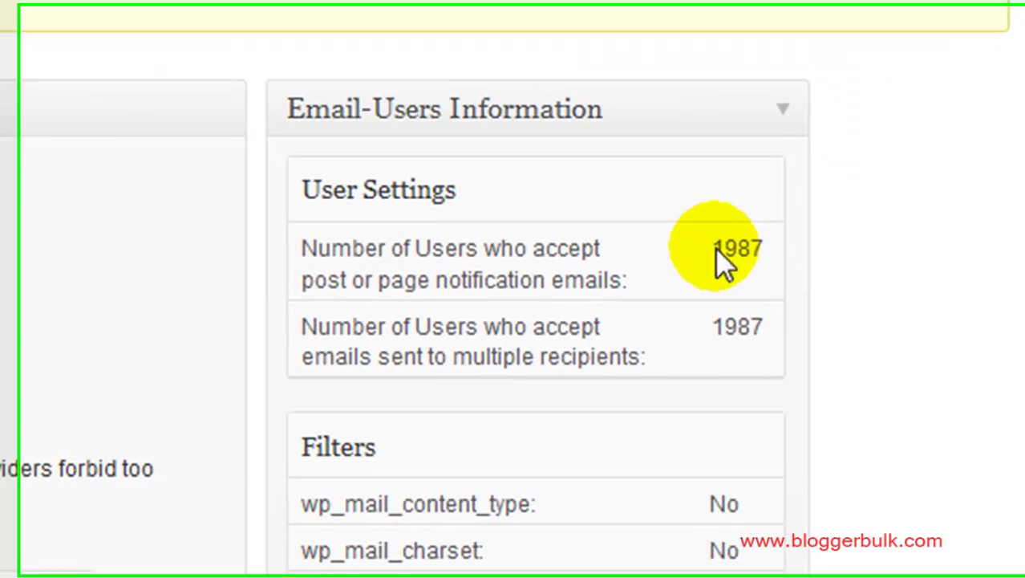
Step: Examine how many users accept notification emails and emails sent to multiple recipients in the Email-Users Information section
drag(883, 289, 905, 289)
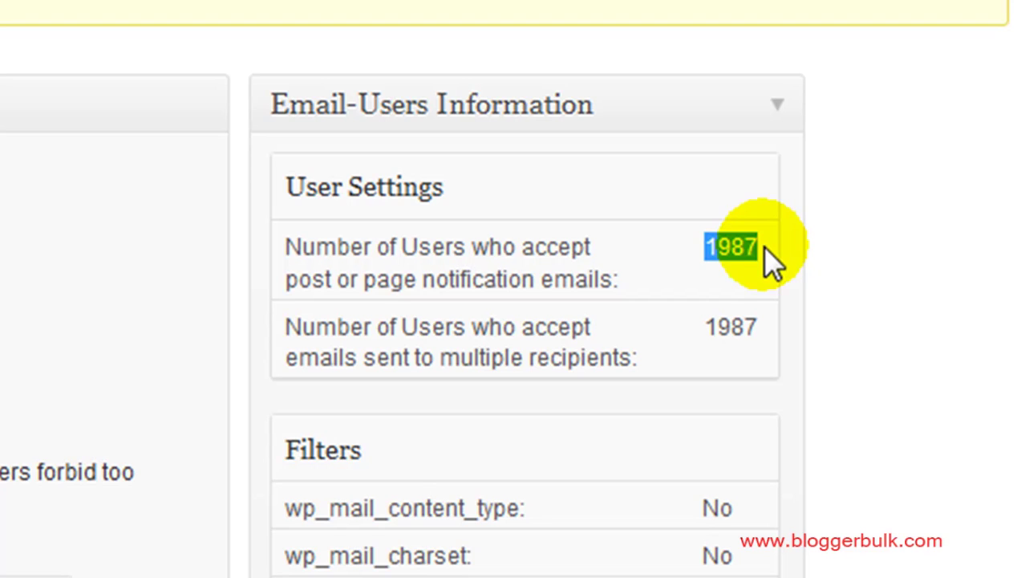
click(740, 262)
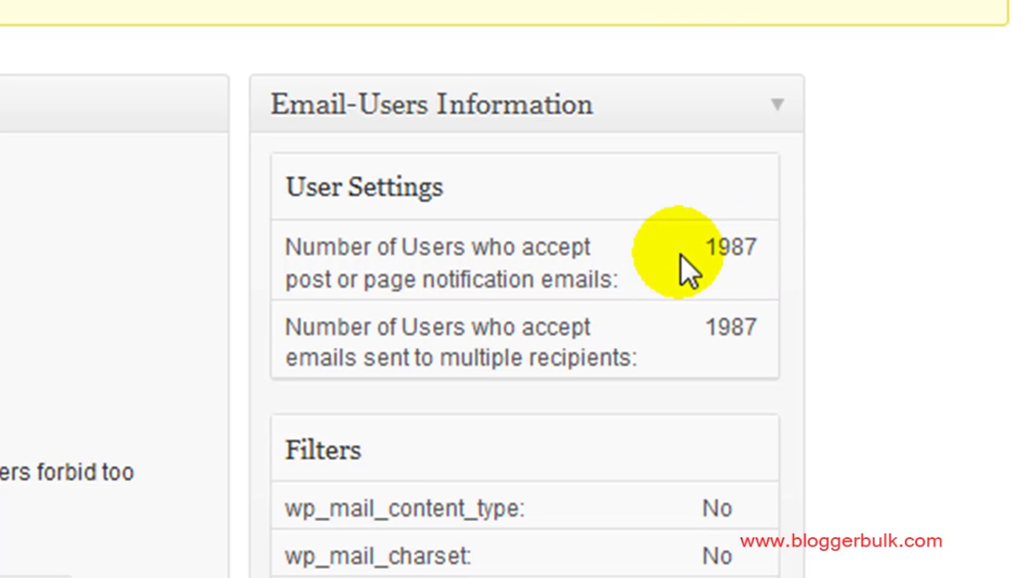
drag(703, 254, 754, 246)
click(743, 250)
click(754, 248)
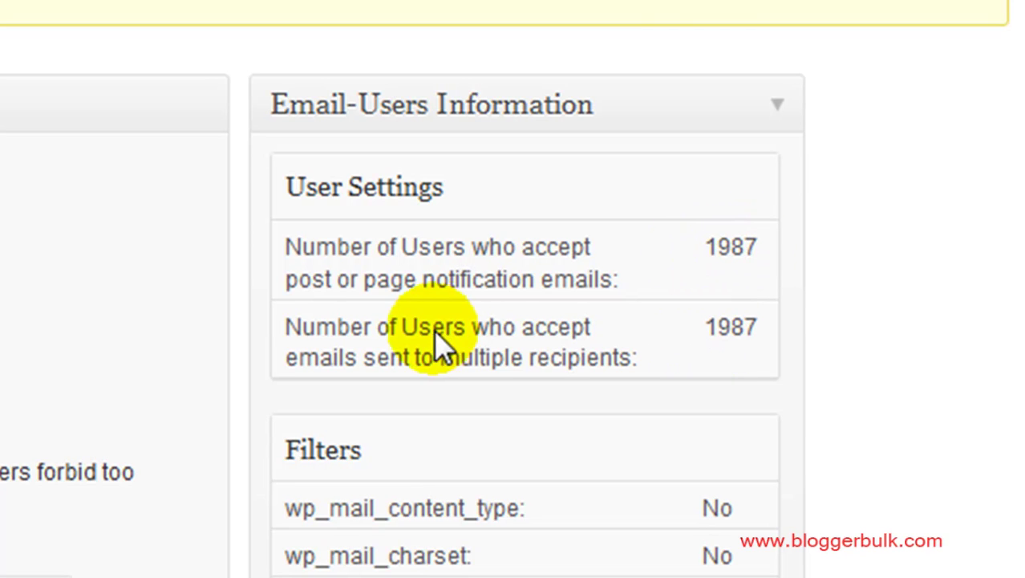
drag(434, 333, 490, 337)
drag(706, 329, 739, 335)
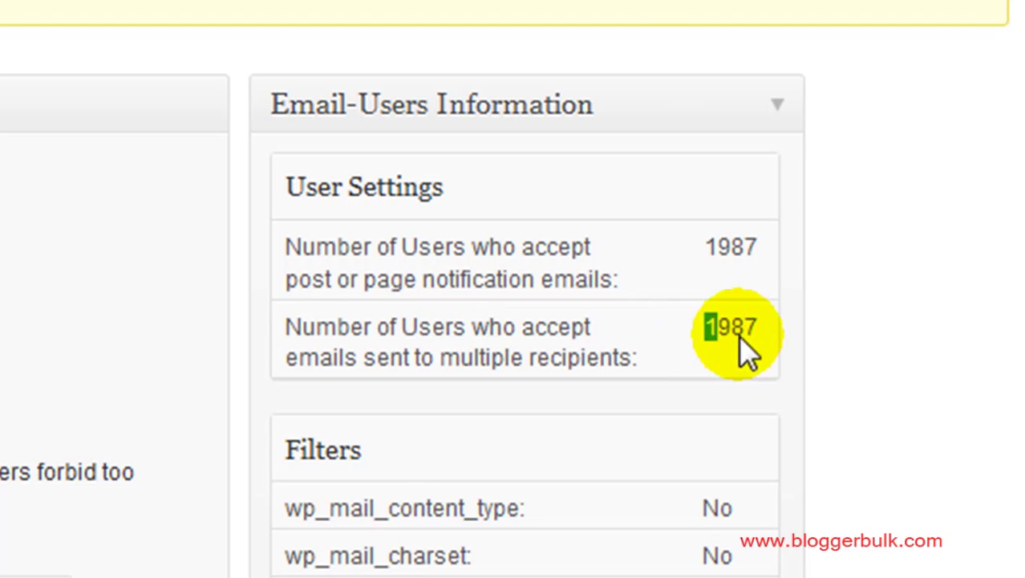
click(754, 337)
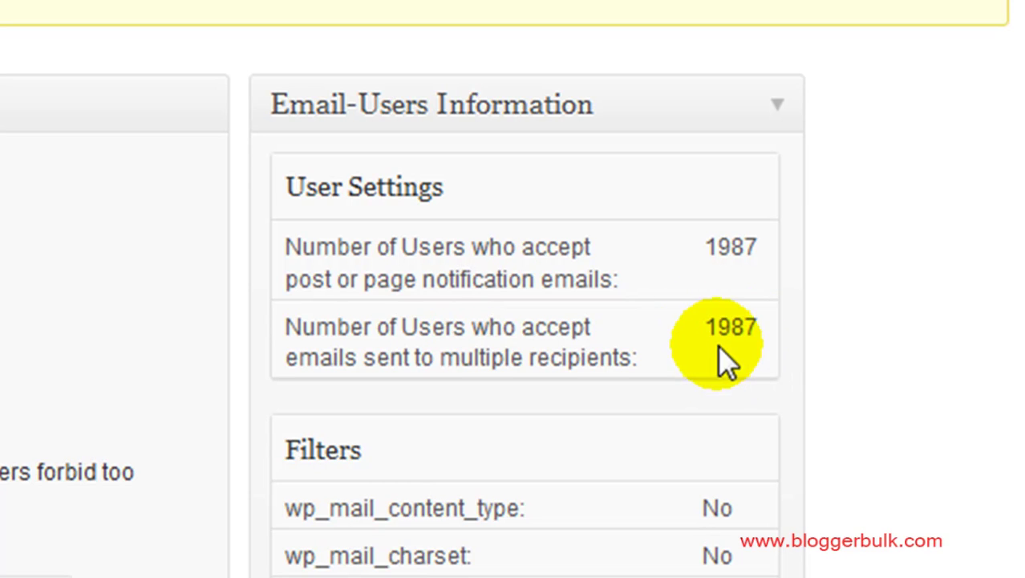
double_click(720, 347)
click(810, 349)
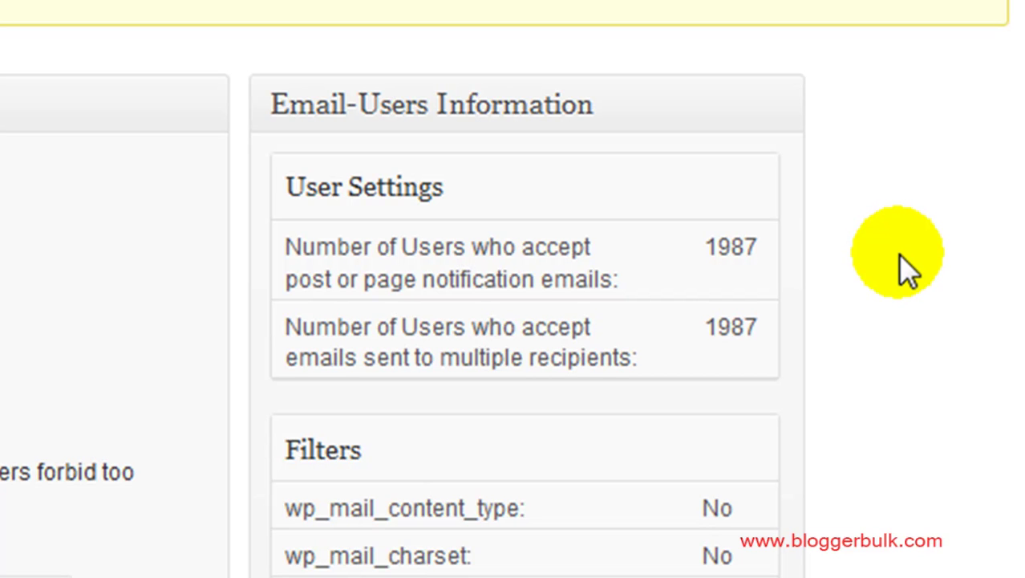
Step: Examine the Default Notification Body template, including its greeting text and the post title, content and link placeholders
scroll(900, 255, down, 10)
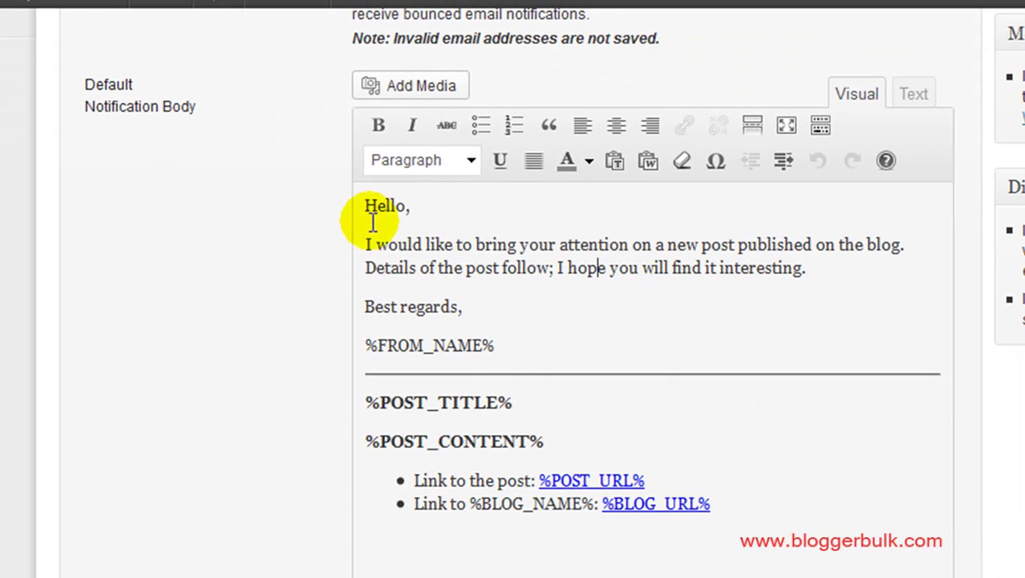
click(377, 269)
click(601, 292)
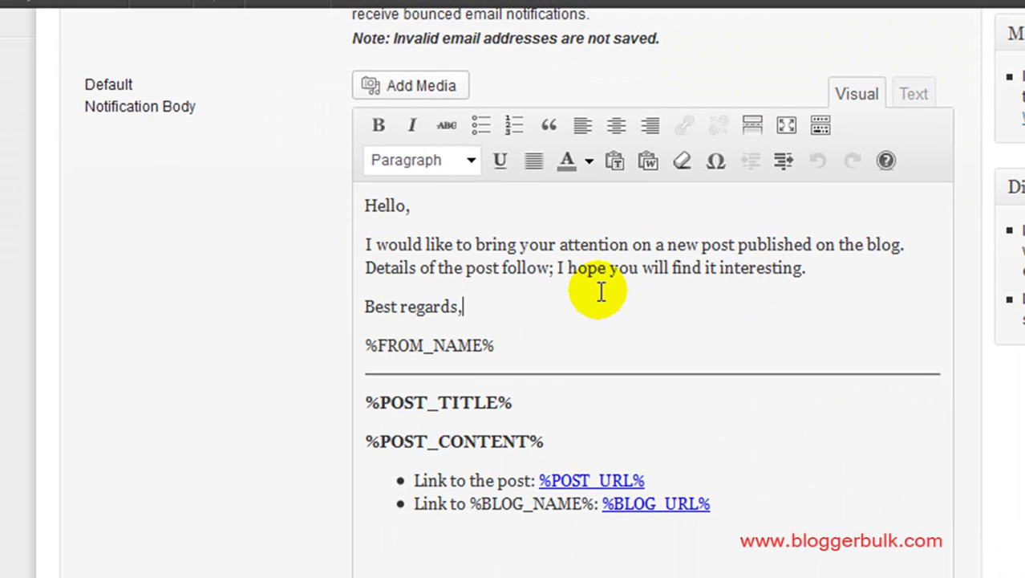
scroll(601, 292, down, 3)
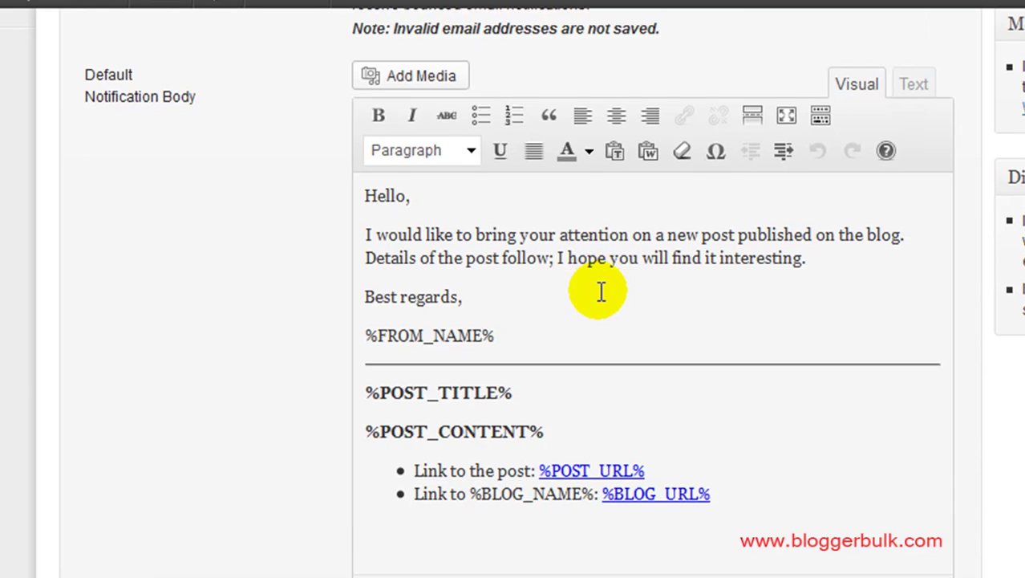
click(475, 351)
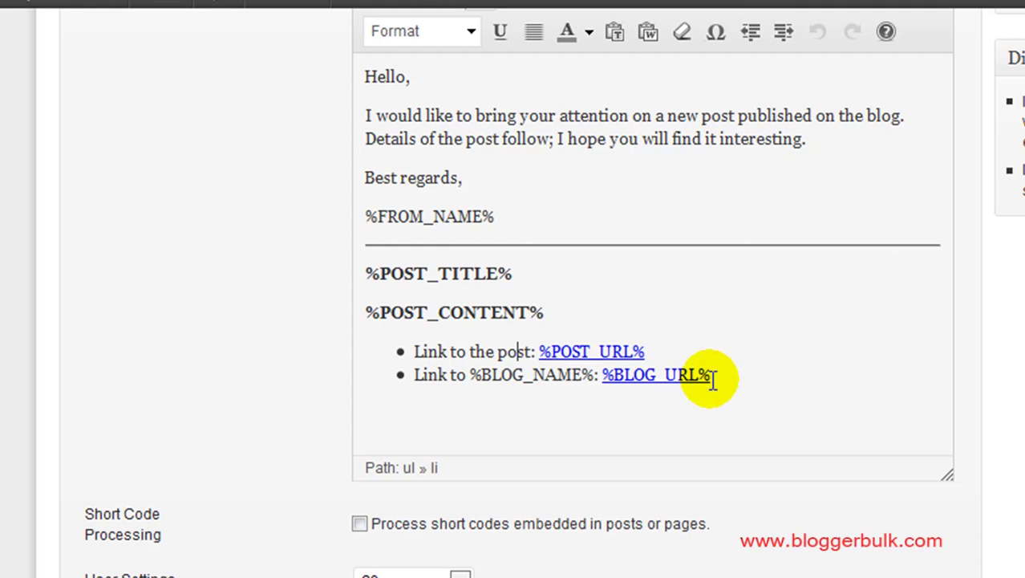
click(380, 271)
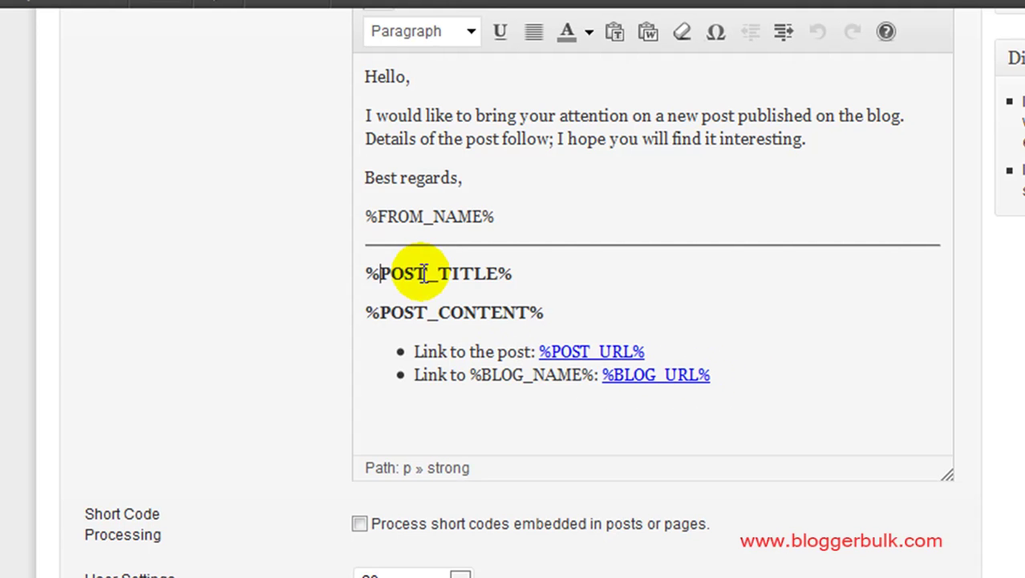
click(517, 275)
drag(380, 313, 571, 314)
click(570, 314)
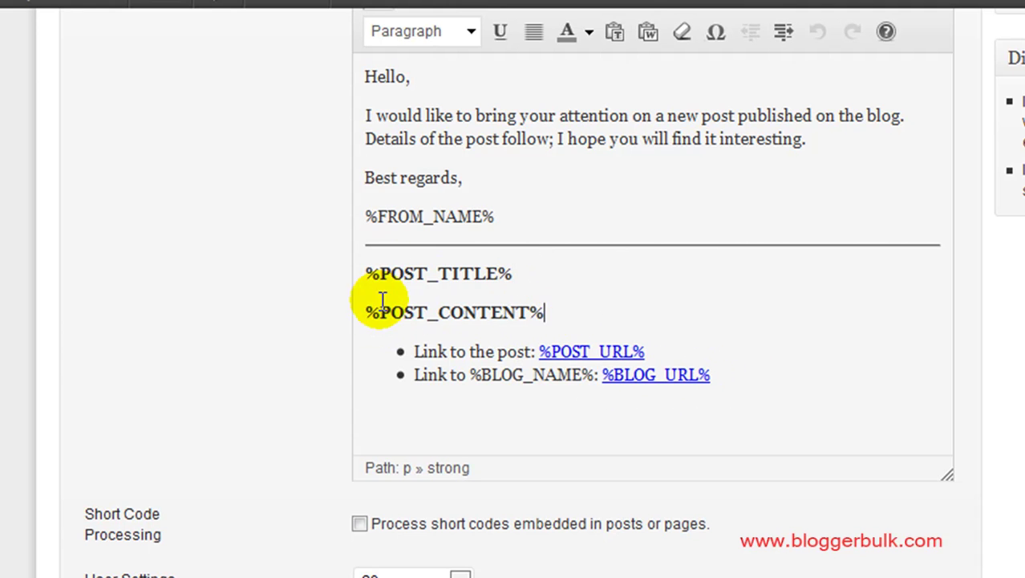
Step: Review the sample notification message with its variables table and default post sample, and compare it with the body template
scroll(264, 305, down, 10)
scroll(268, 295, down, 5)
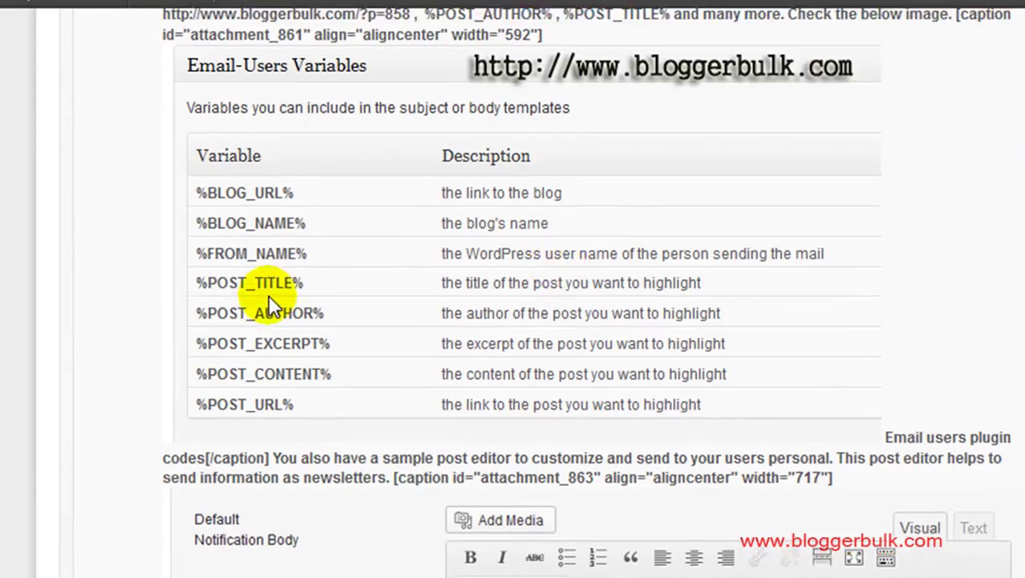
scroll(431, 345, down, 6)
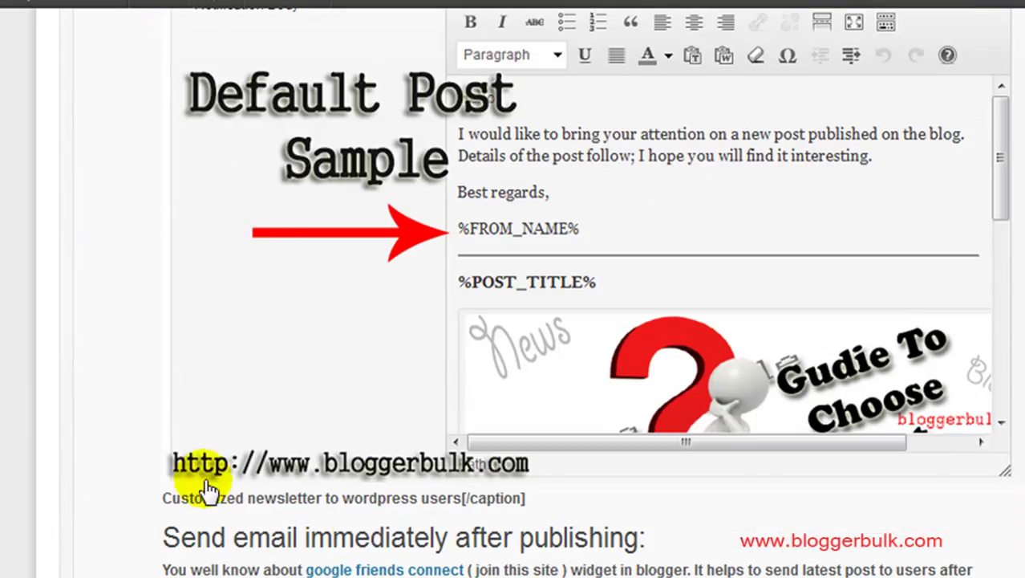
scroll(458, 286, down, 3)
scroll(106, 364, up, 7)
scroll(105, 363, up, 8)
scroll(106, 363, down, 10)
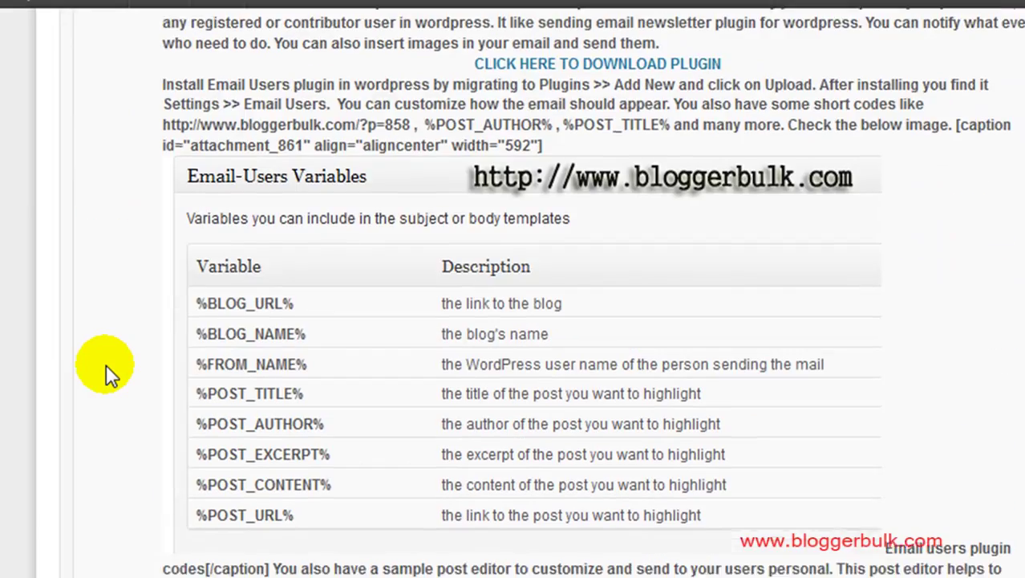
scroll(62, 403, up, 15)
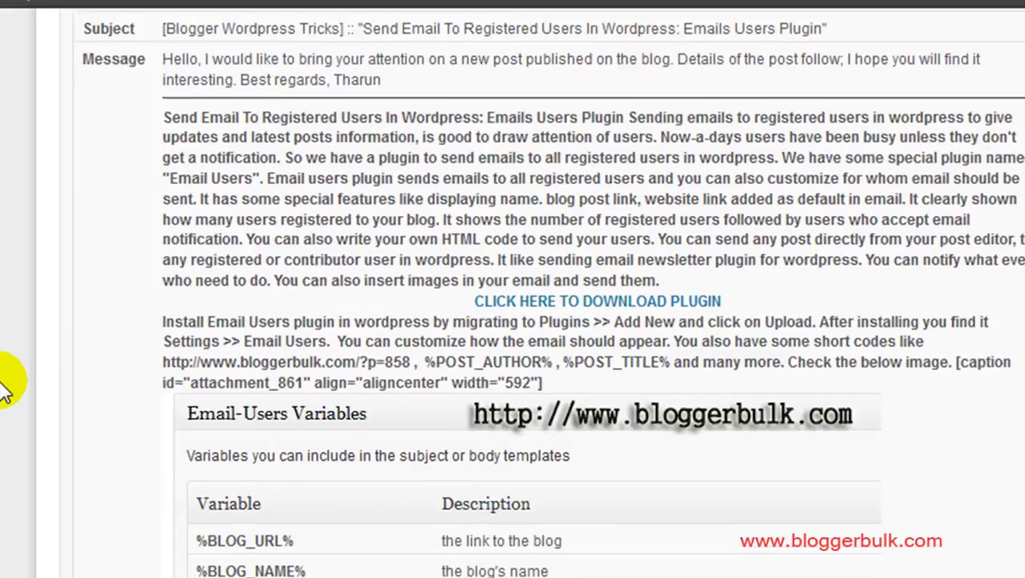
scroll(631, 305, up, 12)
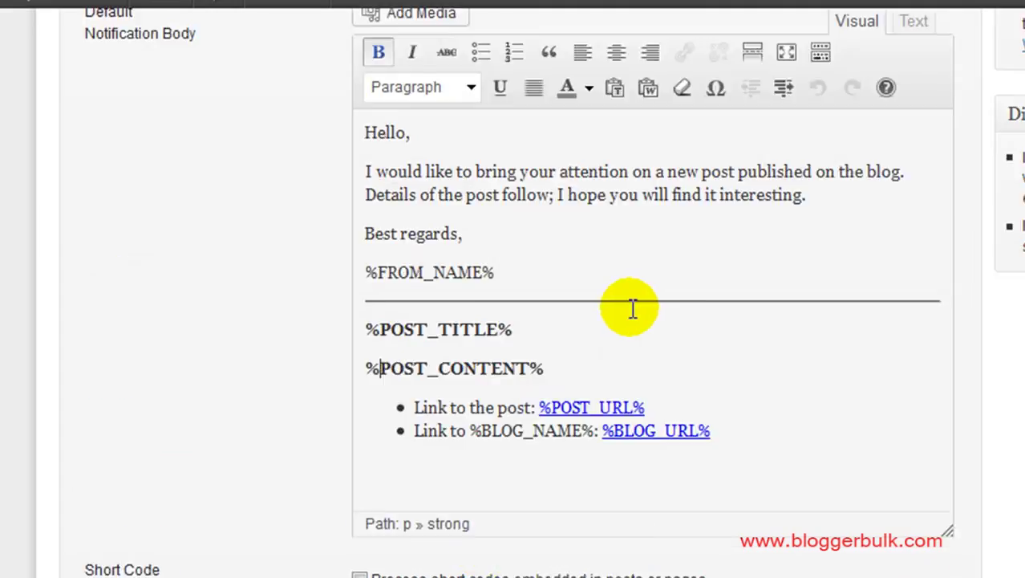
Step: Review the default user settings, mail headers, Email-Users Defaults, test notification option and list of template variables
scroll(149, 361, down, 15)
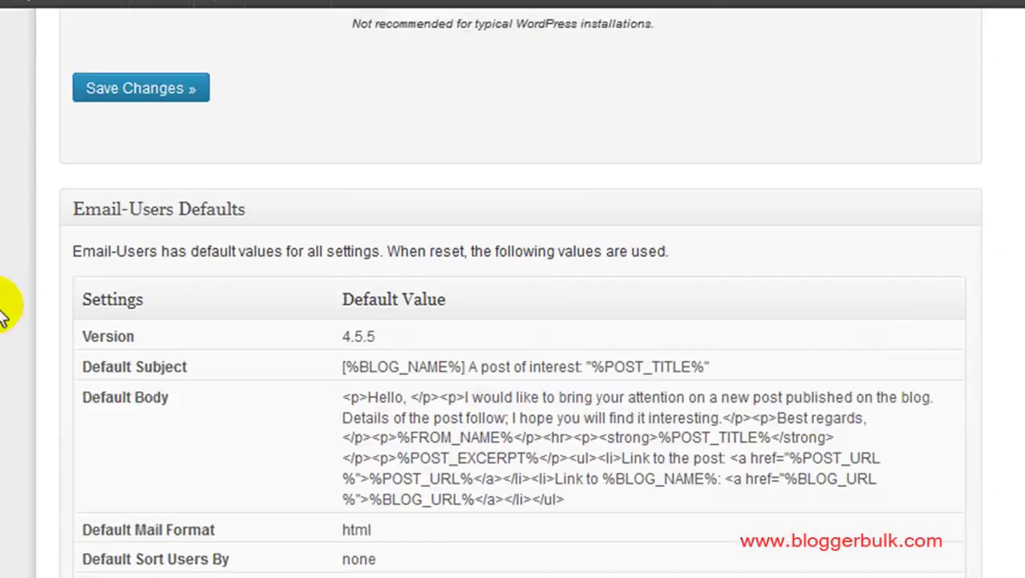
scroll(183, 313, up, 5)
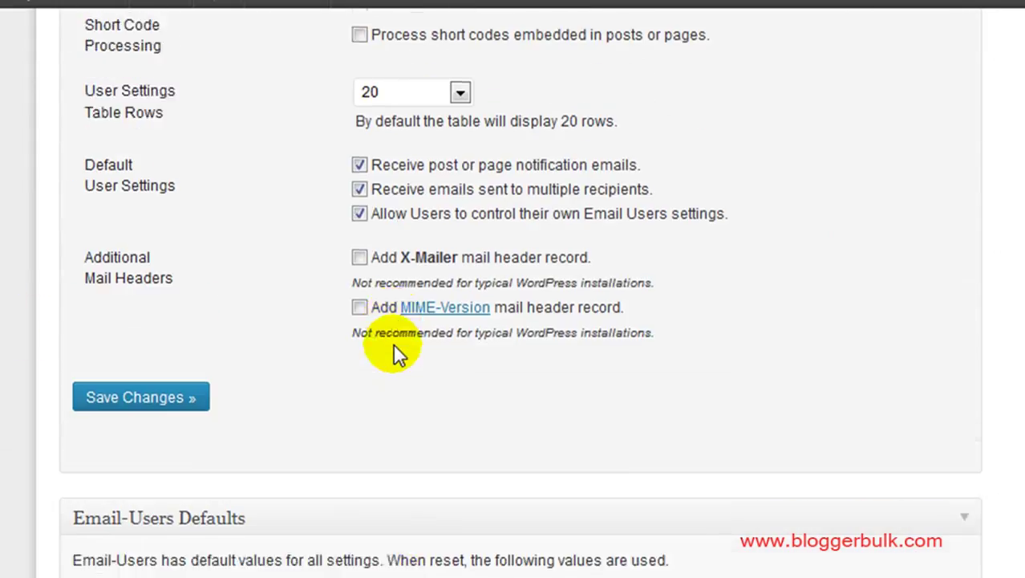
scroll(392, 353, down, 12)
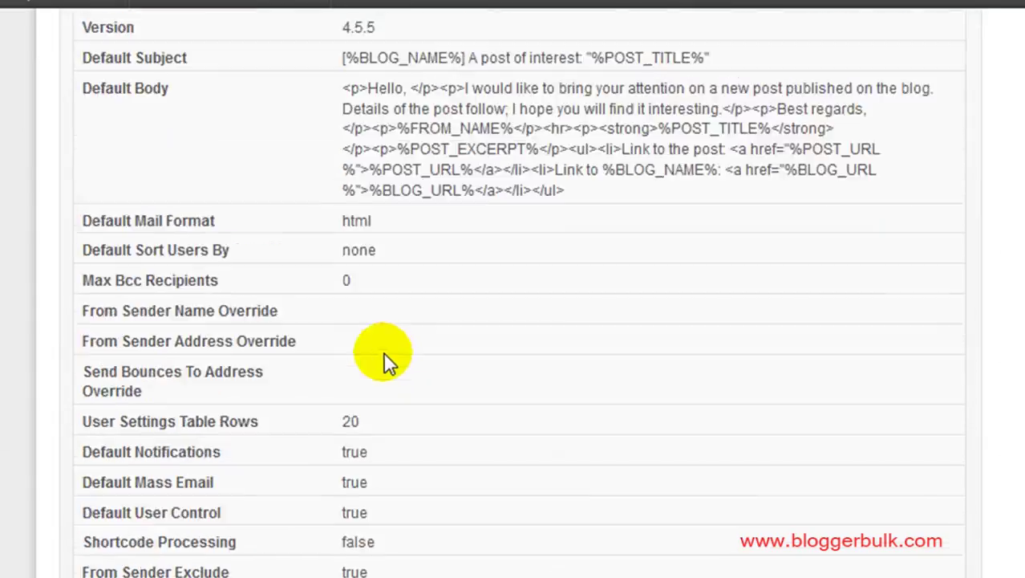
scroll(261, 329, down, 10)
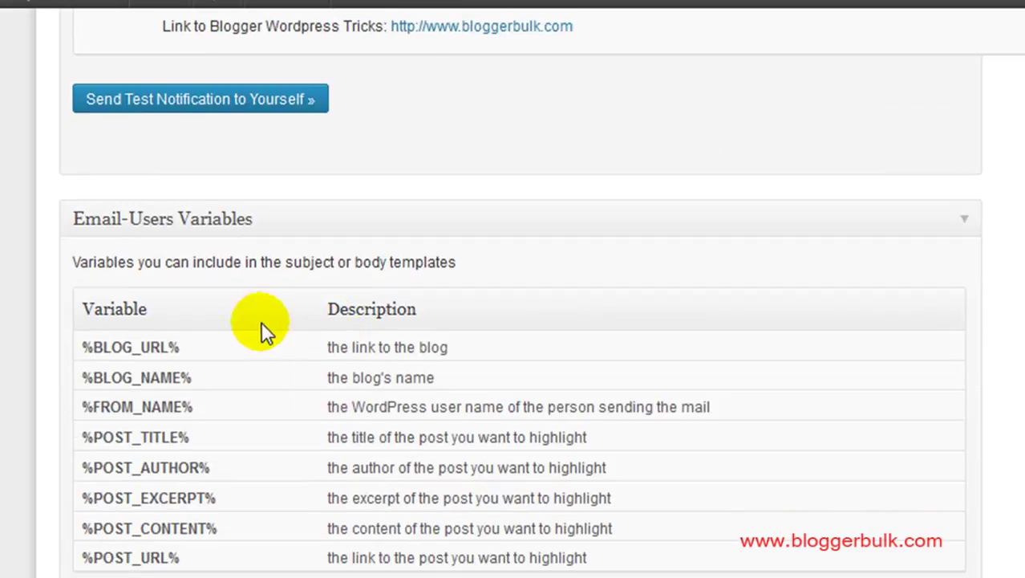
scroll(161, 362, up, 3)
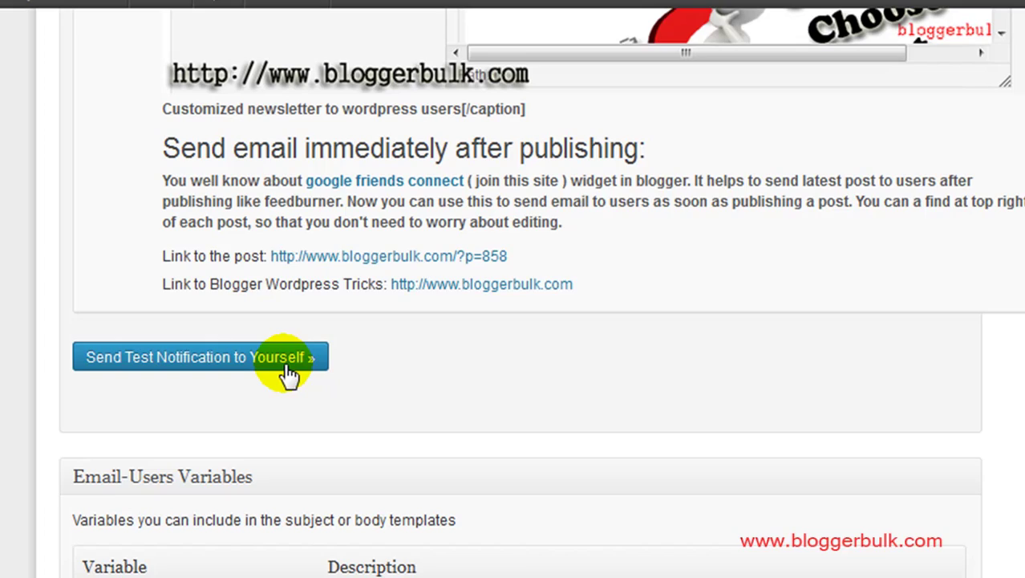
Step: Review the default post sample once more and return to the beginning of the Email Users Settings page
scroll(321, 289, up, 5)
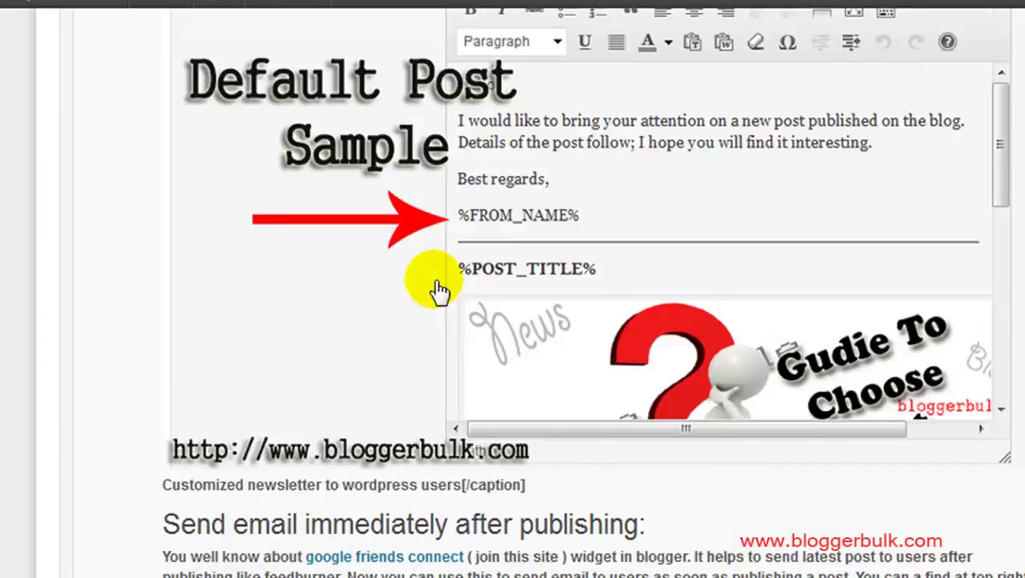
scroll(321, 289, down, 15)
middle_click(509, 310)
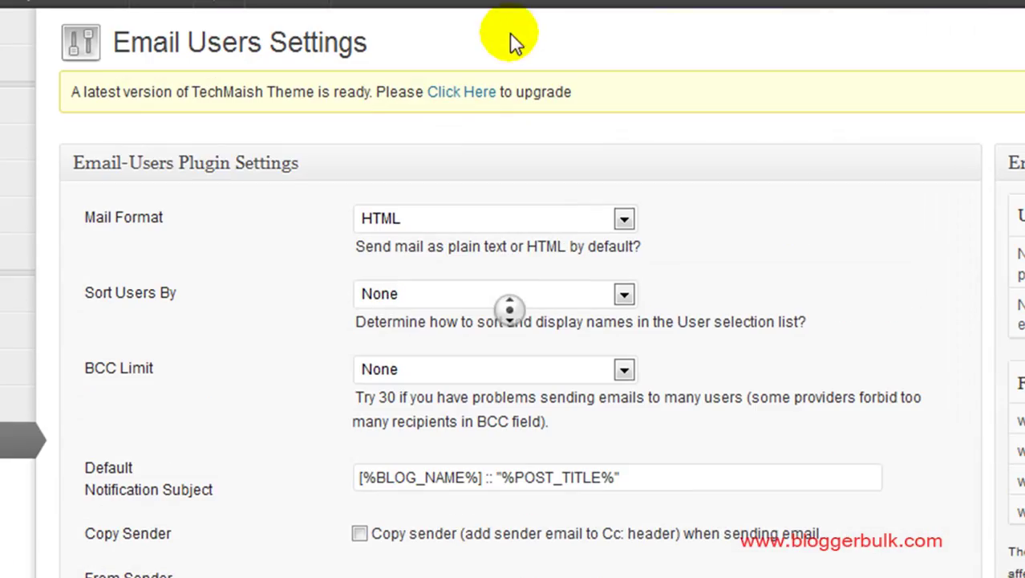
Step: Open the published post "Share Blog Posts To Google+ Automatically in Blogger" for editing and start notifying users about it
mouse_move(16, 105)
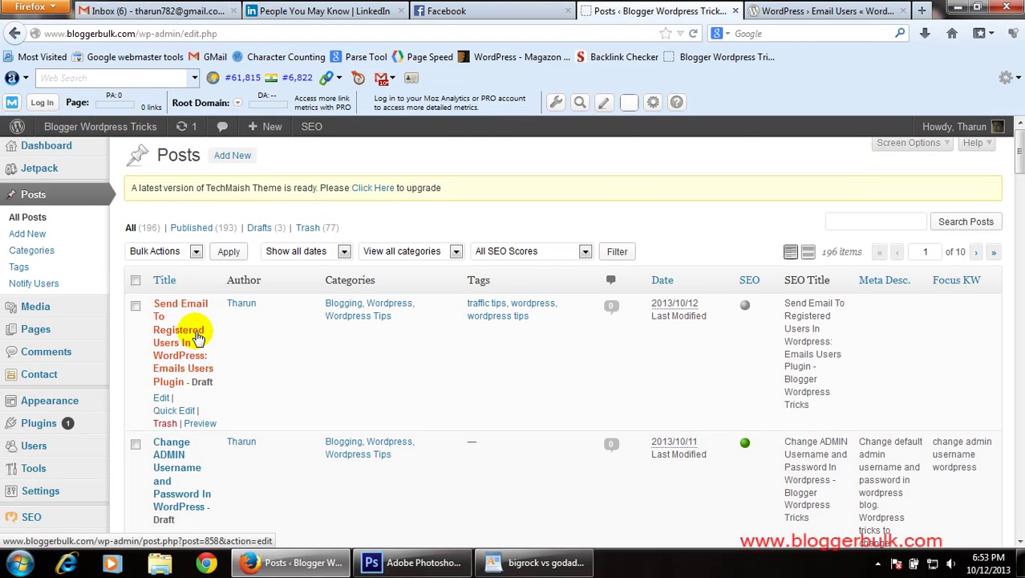
scroll(327, 275, down, 5)
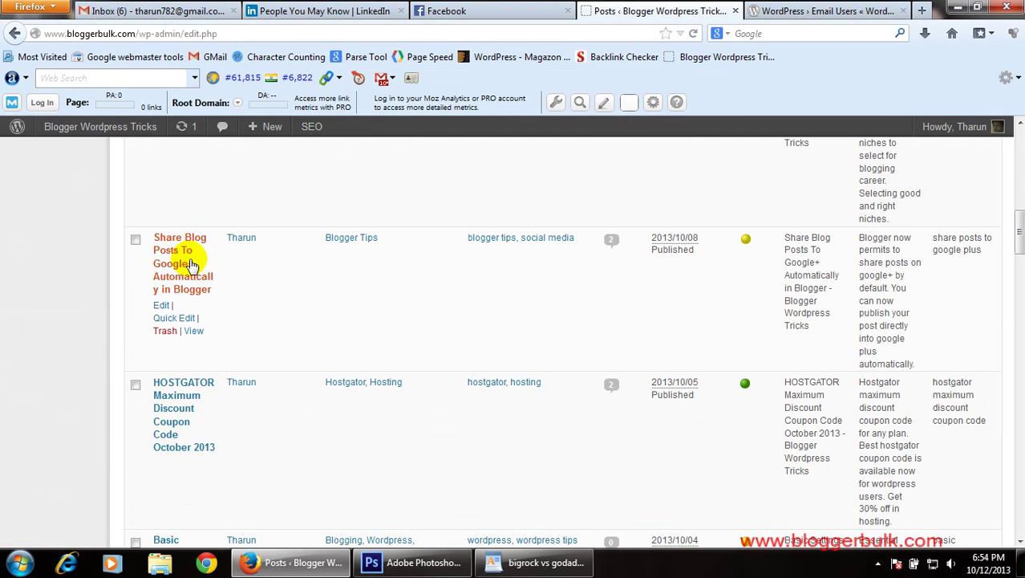
click(162, 306)
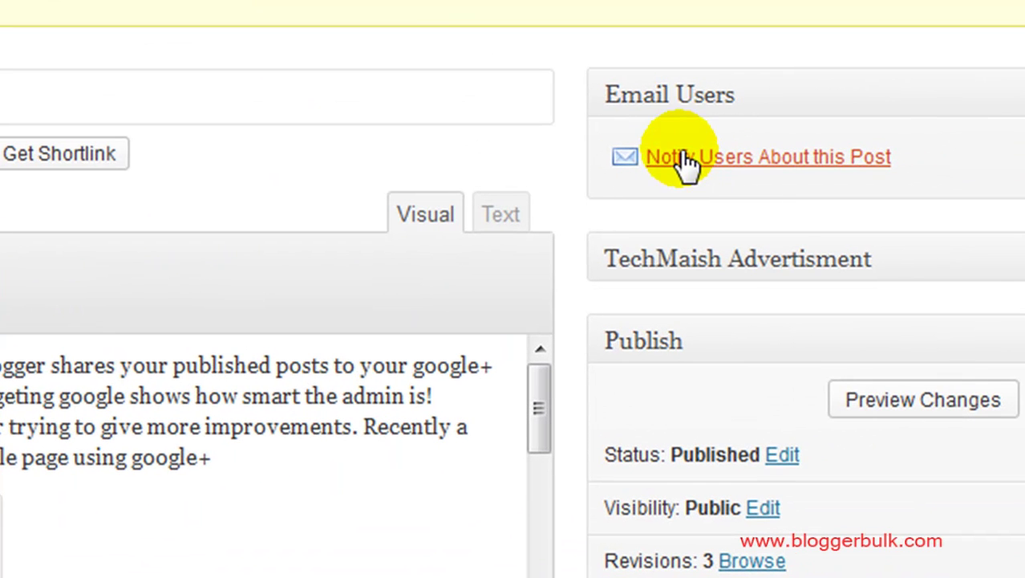
click(686, 163)
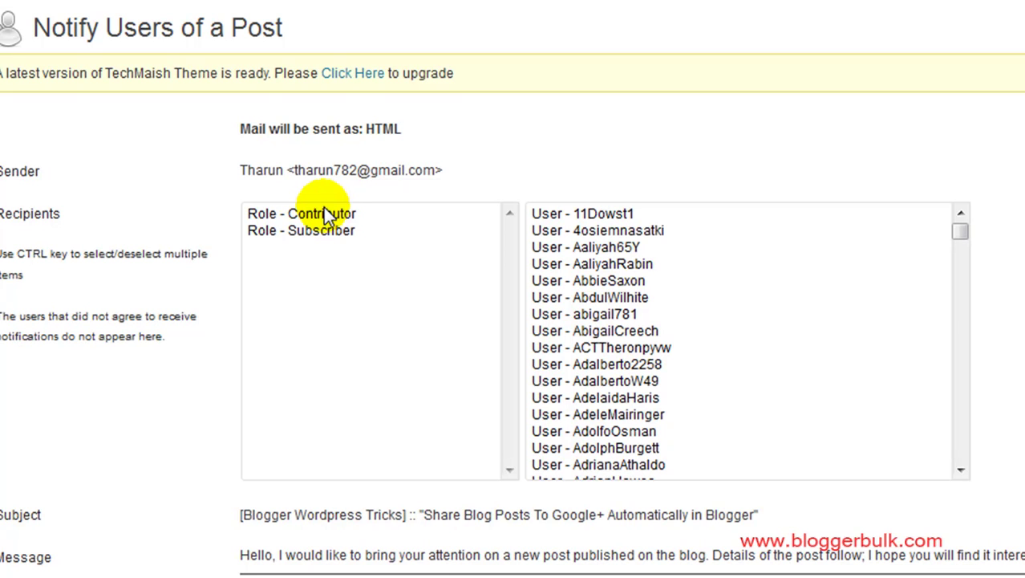
Step: Select the Contributor and Subscriber roles as recipients and browse the list of individual users
click(325, 213)
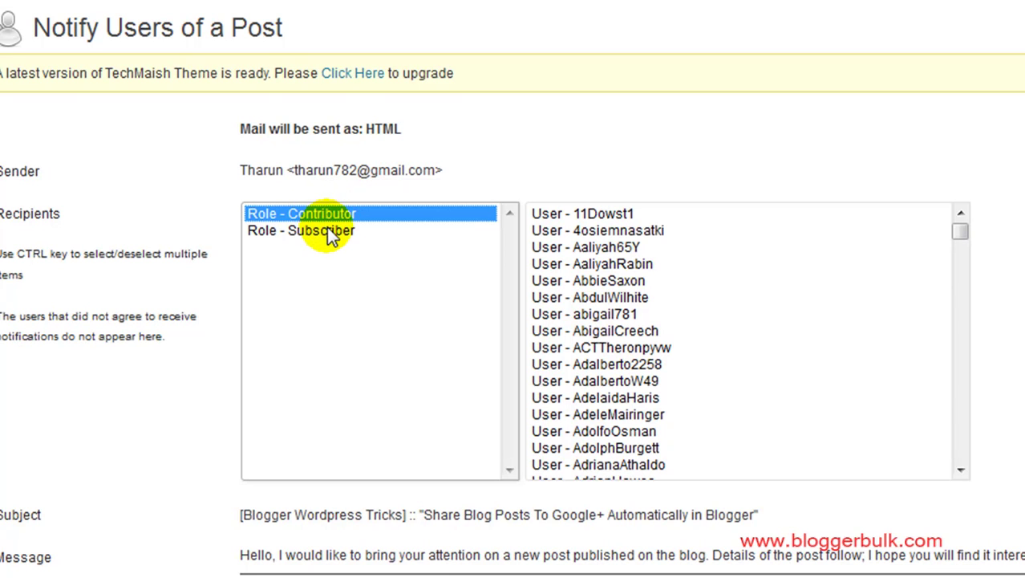
ctrl+click(327, 230)
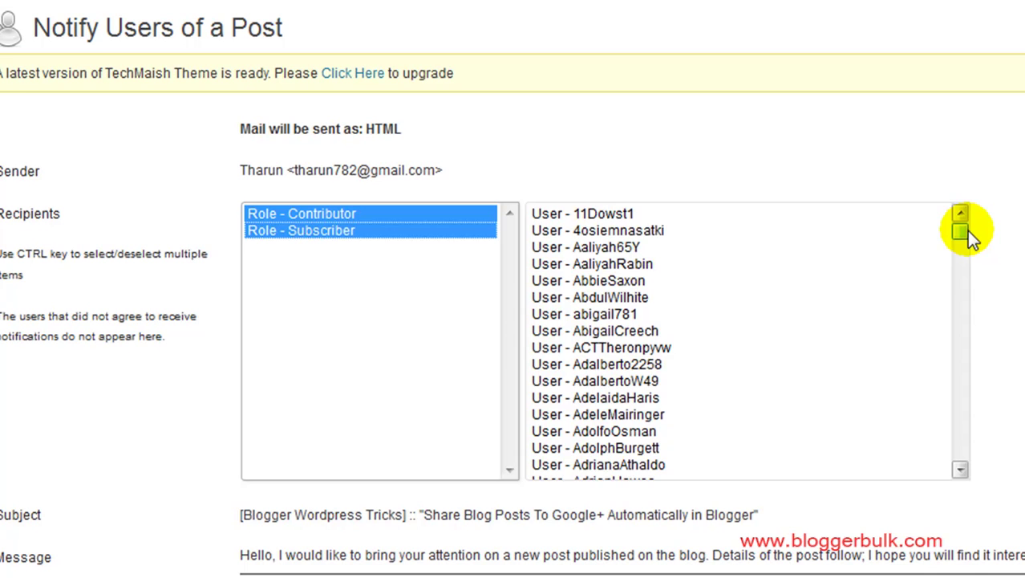
drag(967, 230, 962, 302)
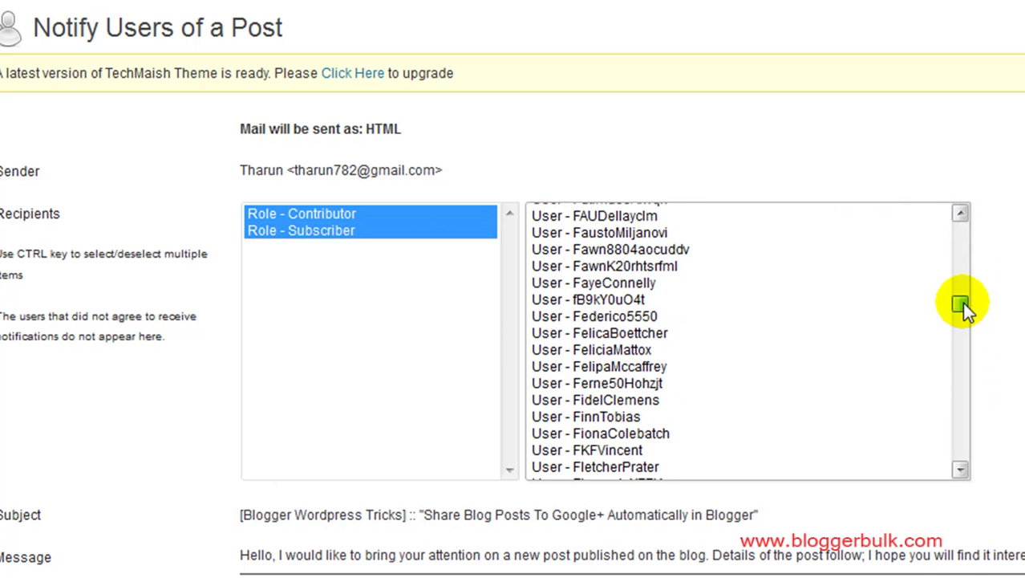
click(612, 284)
scroll(669, 365, up, 15)
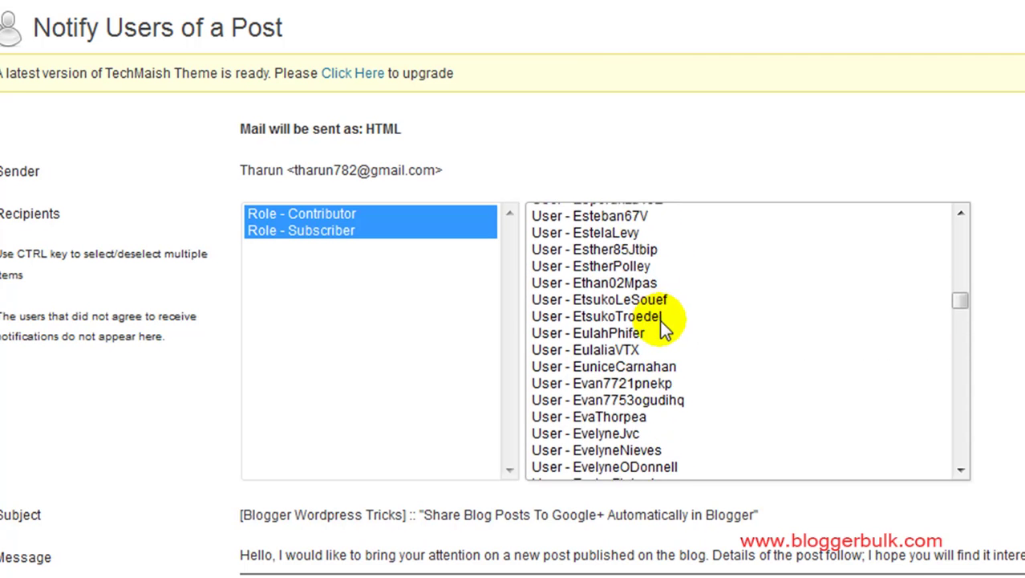
scroll(647, 301, up, 20)
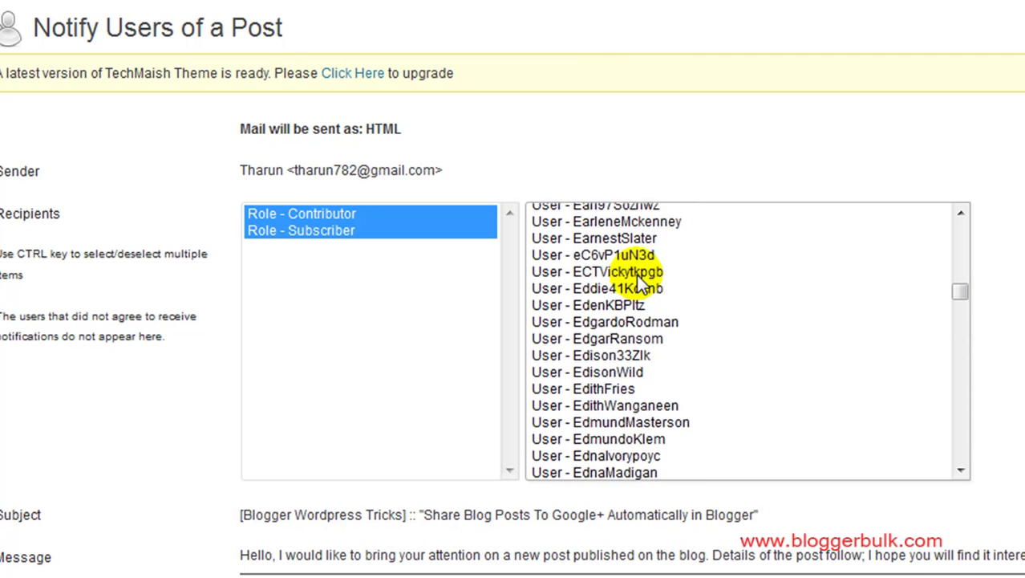
drag(955, 293, 962, 213)
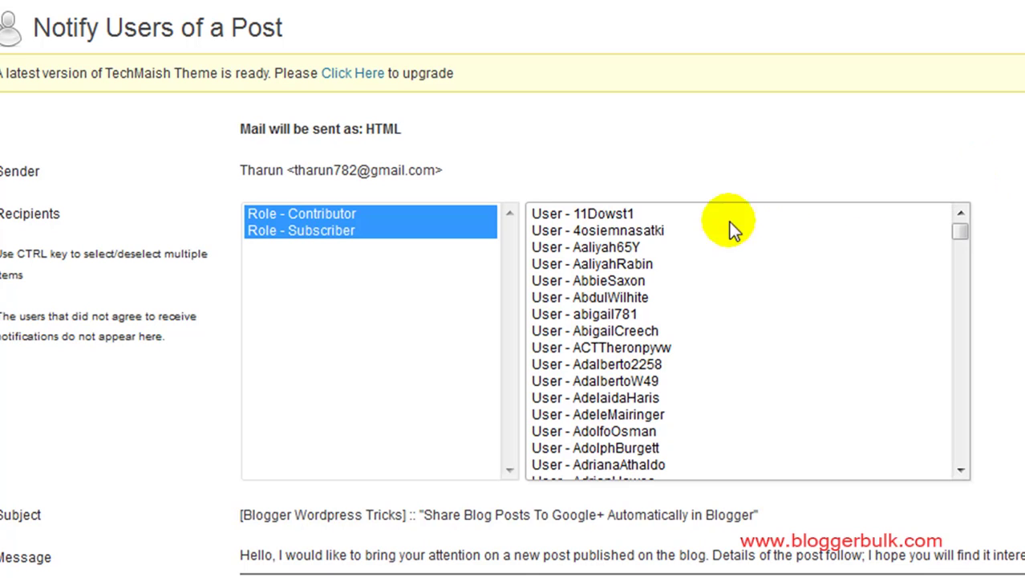
Step: Select every individual user in the recipients list, from the first entry through the last
click(599, 213)
scroll(745, 347, down, 15)
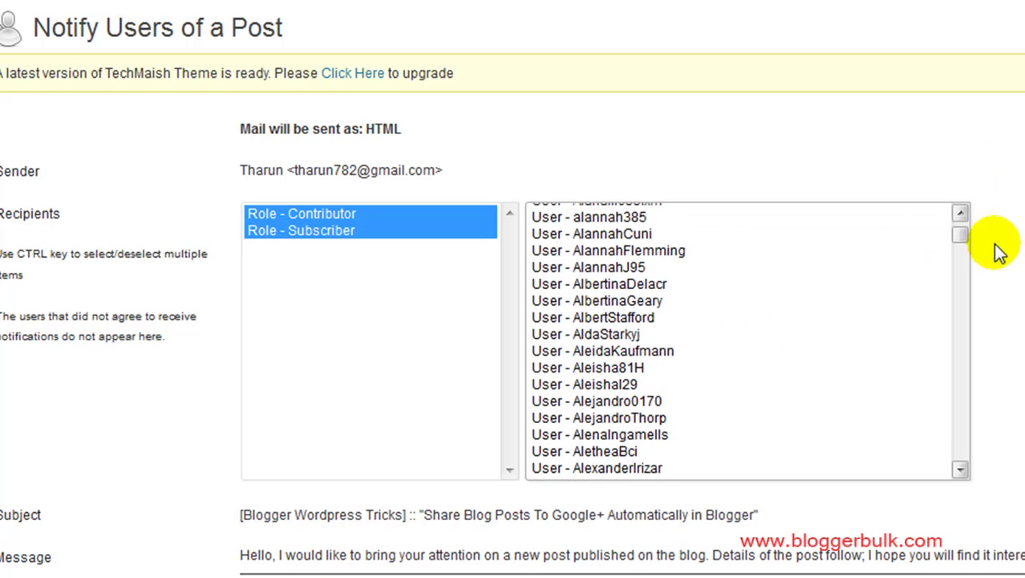
drag(963, 233, 945, 518)
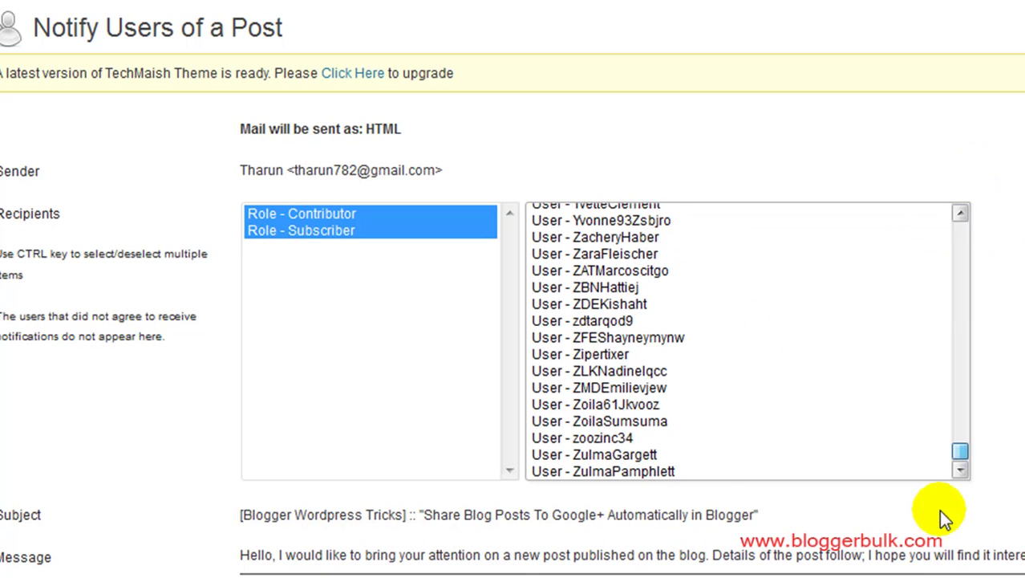
shift+click(664, 471)
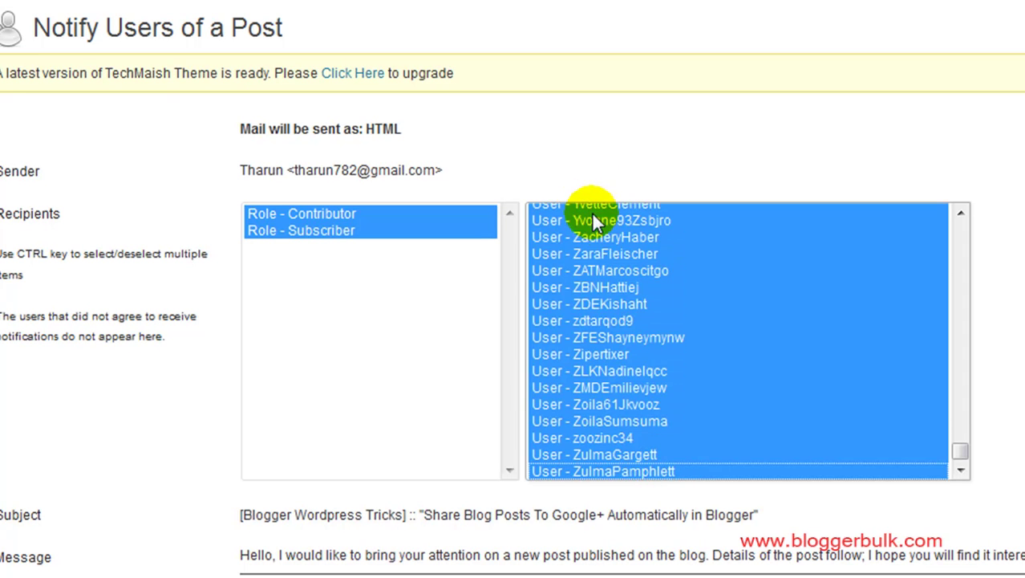
Step: Review the notification's subject and full message, from the greeting and post content to the closing post and blog links
scroll(623, 237, down, 9)
scroll(666, 217, up, 6)
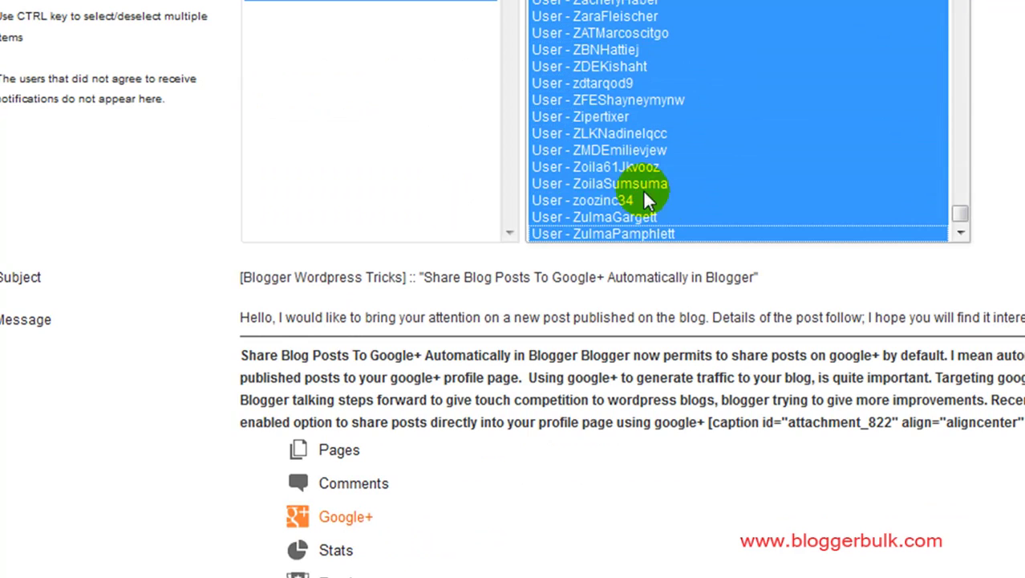
scroll(102, 292, down, 3)
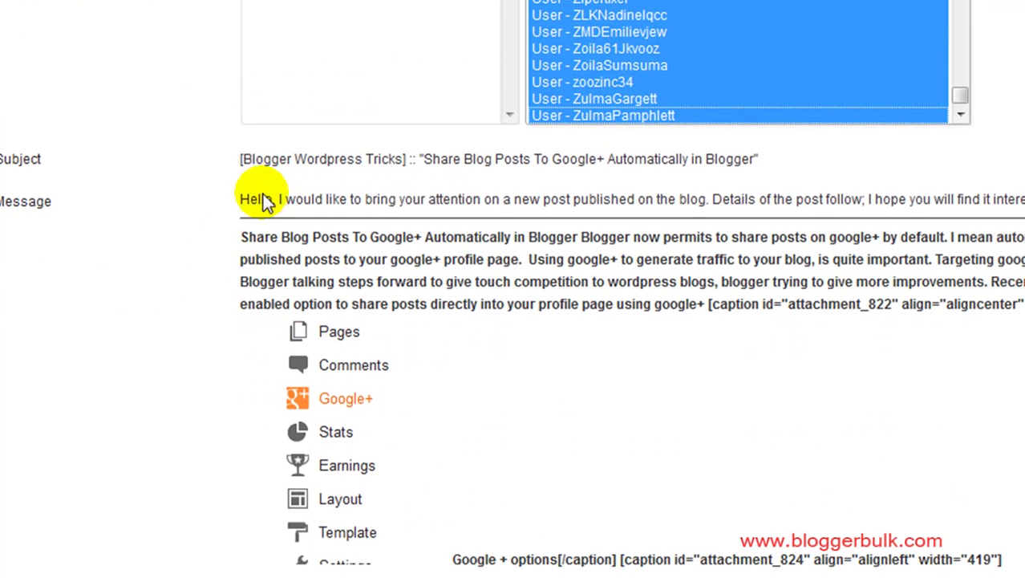
click(425, 320)
scroll(721, 300, down, 10)
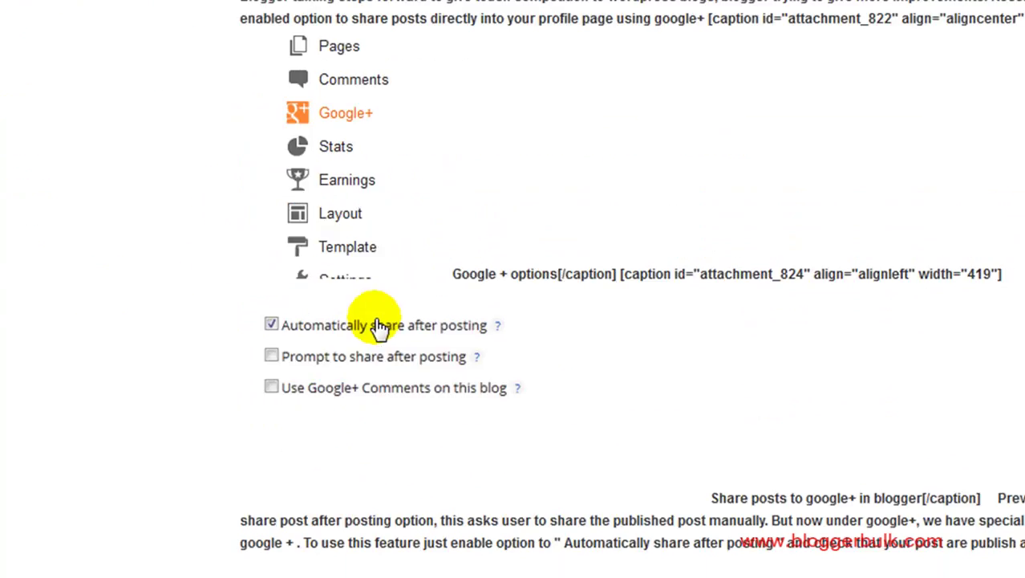
scroll(301, 397, down, 3)
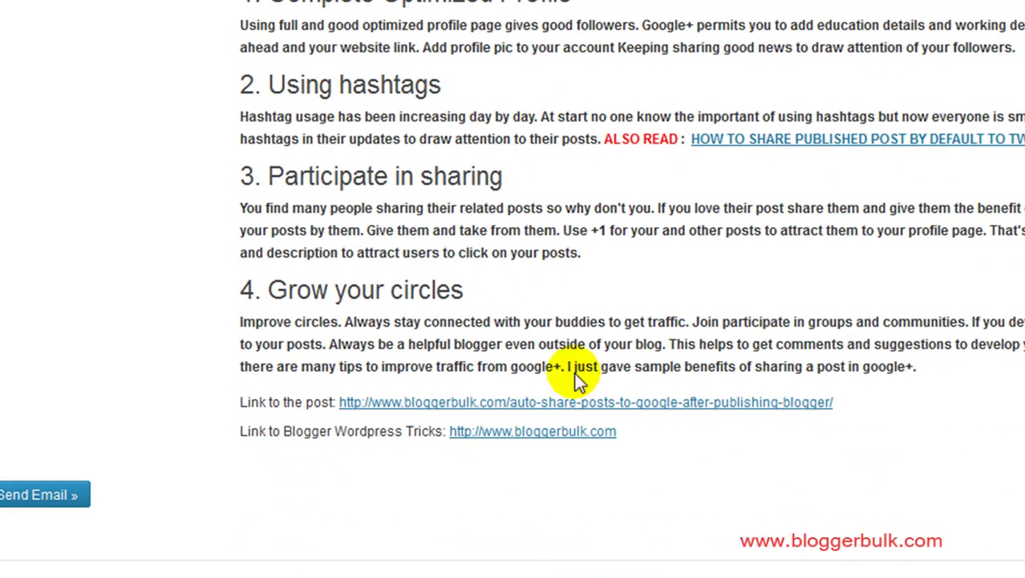
scroll(170, 301, up, 20)
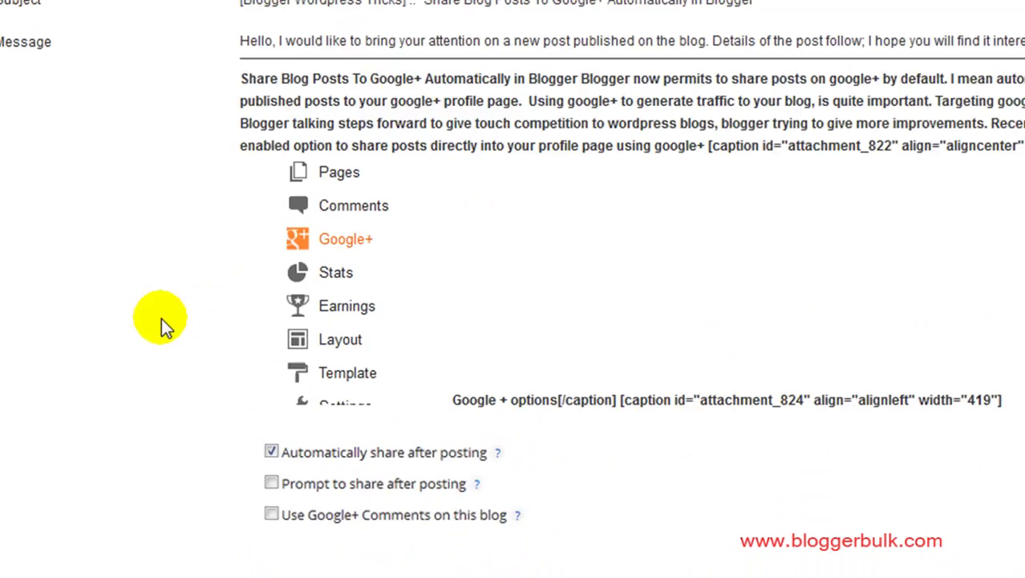